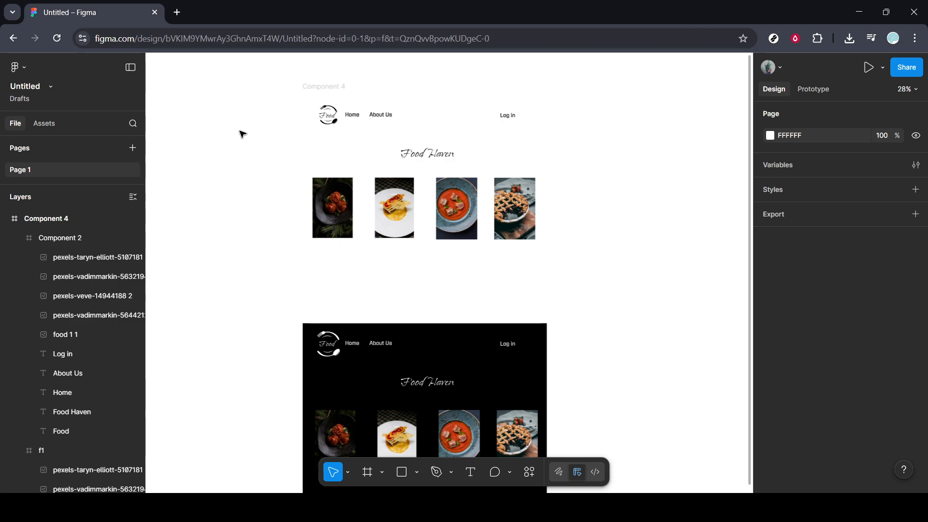
pyautogui.scroll(-2, 242, 134)
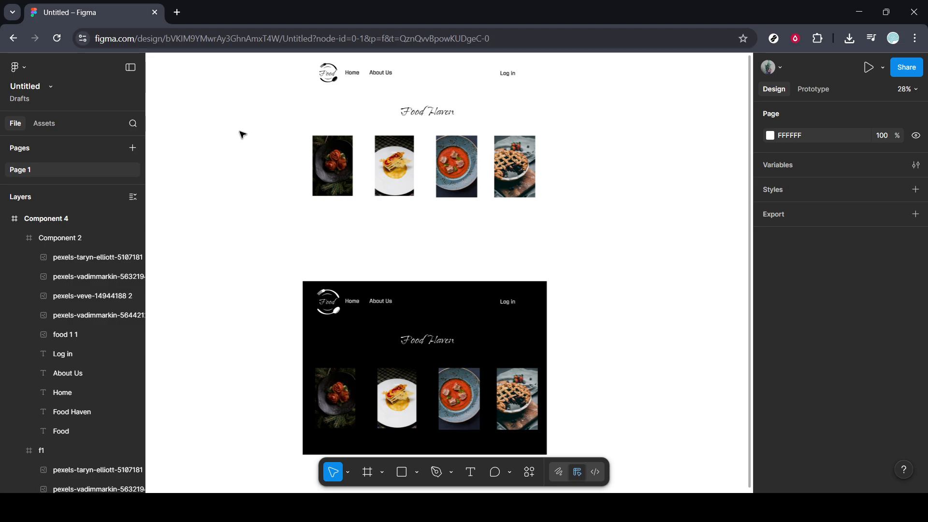
pyautogui.scroll(3, 242, 134)
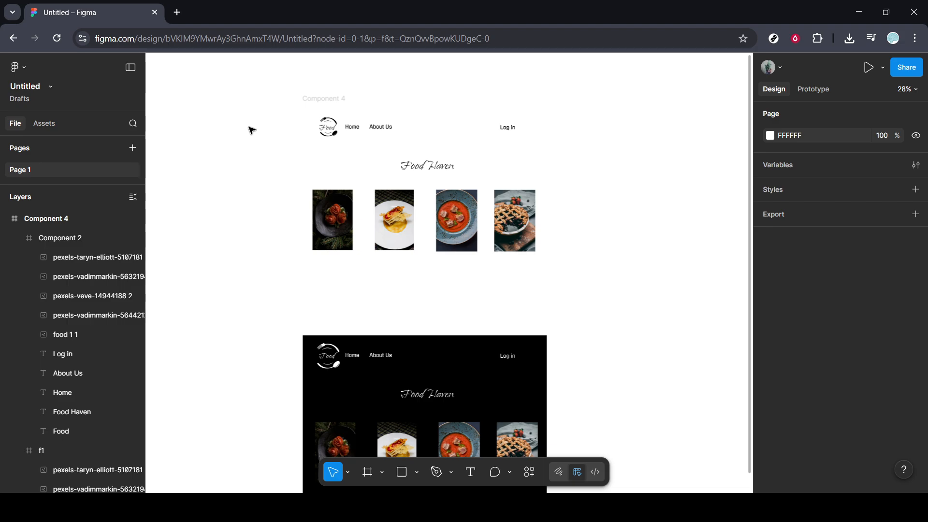
pyautogui.moveTo(501, 35); pyautogui.dragTo(75, 38)
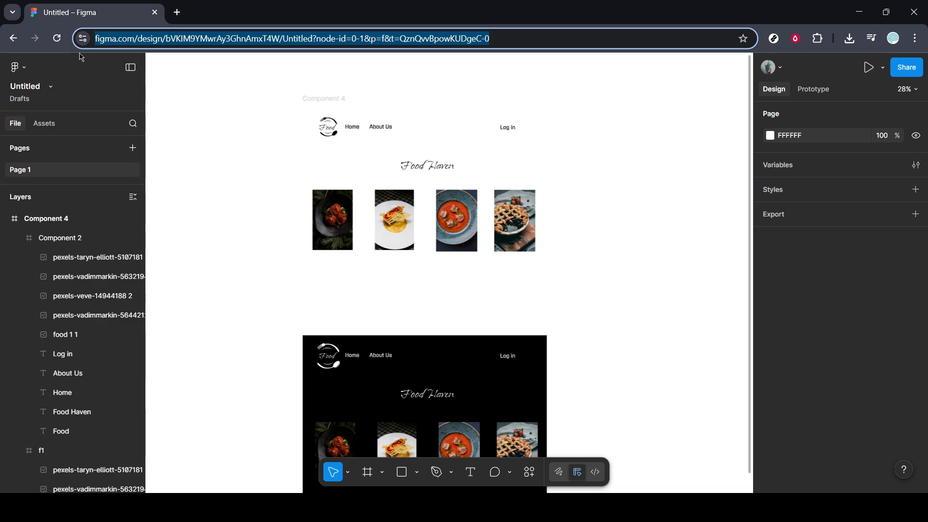
pyautogui.click(188, 195)
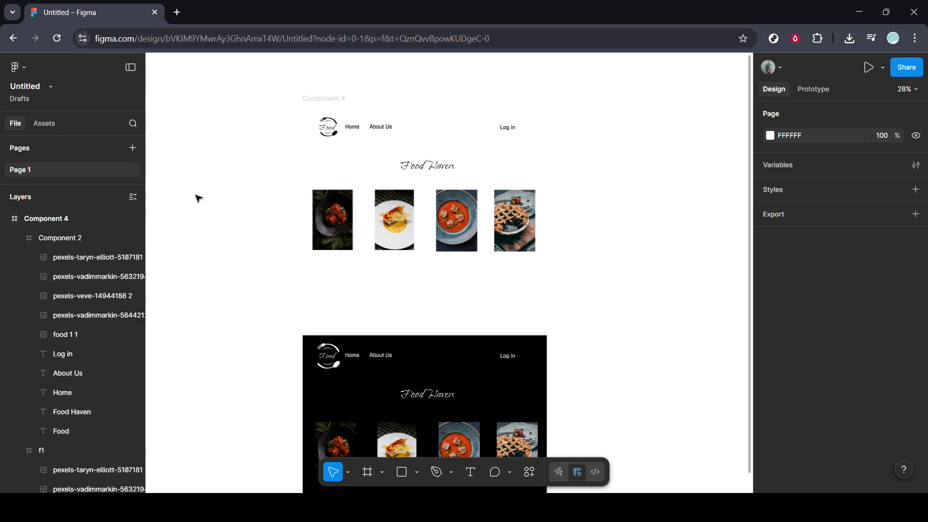
# - Undo the removal of the Dark and Light button groups from the two Food Haven frames
pyautogui.scroll(5, 533, 269)
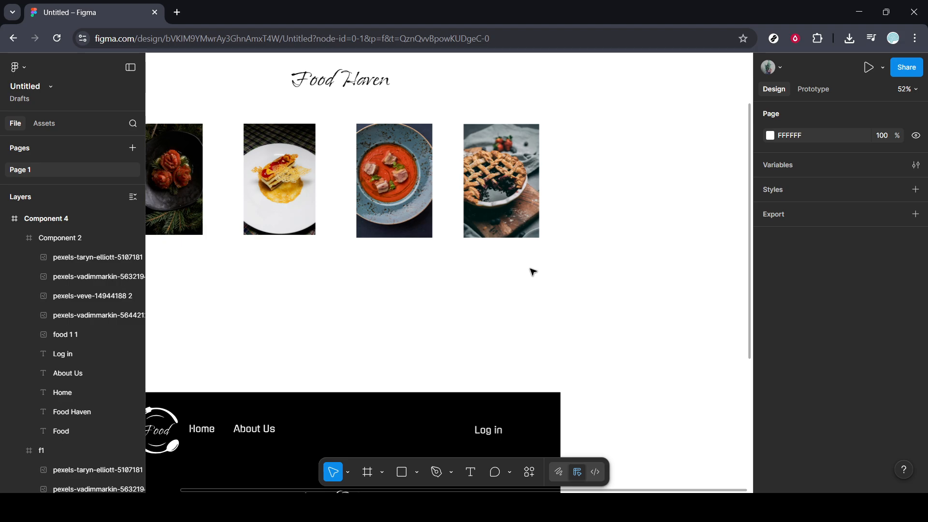
pyautogui.hotkey('ctrl', 'z')
pyautogui.hotkey('ctrl', 'z')
pyautogui.hotkey('ctrl', 'z')
pyautogui.hotkey('ctrl', 'z')
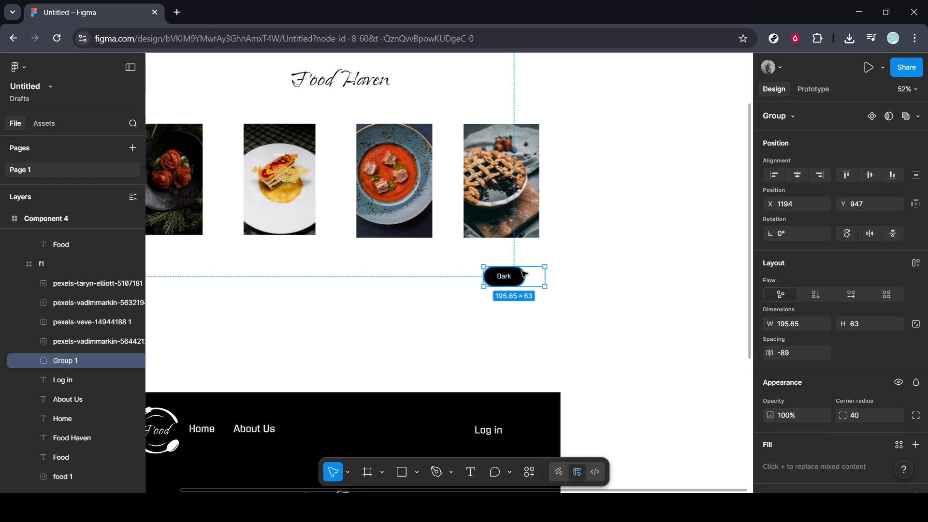
# - Set the fill of the Dark button's text label to light gray DDDDDD
pyautogui.scroll(5, 524, 274)
pyautogui.scroll(1, 525, 274)
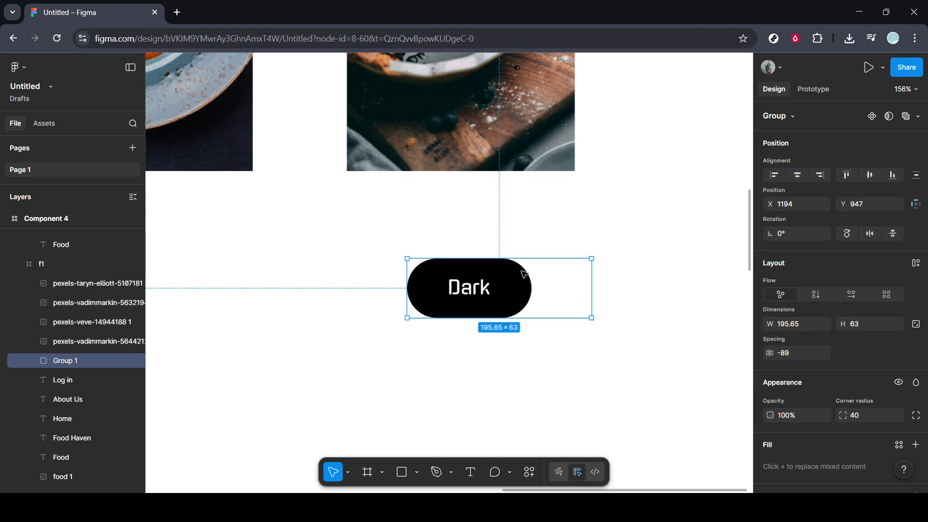
pyautogui.doubleClick(473, 290)
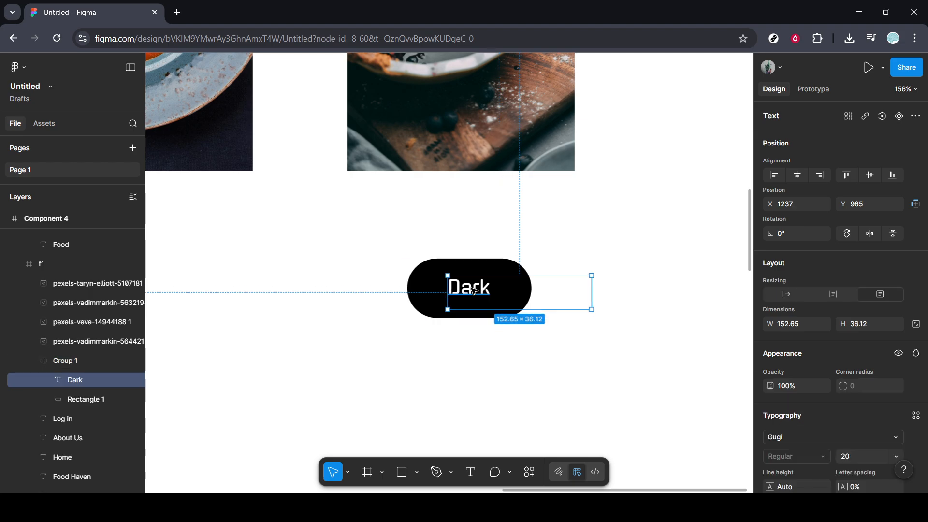
pyautogui.scroll(-3, 824, 364)
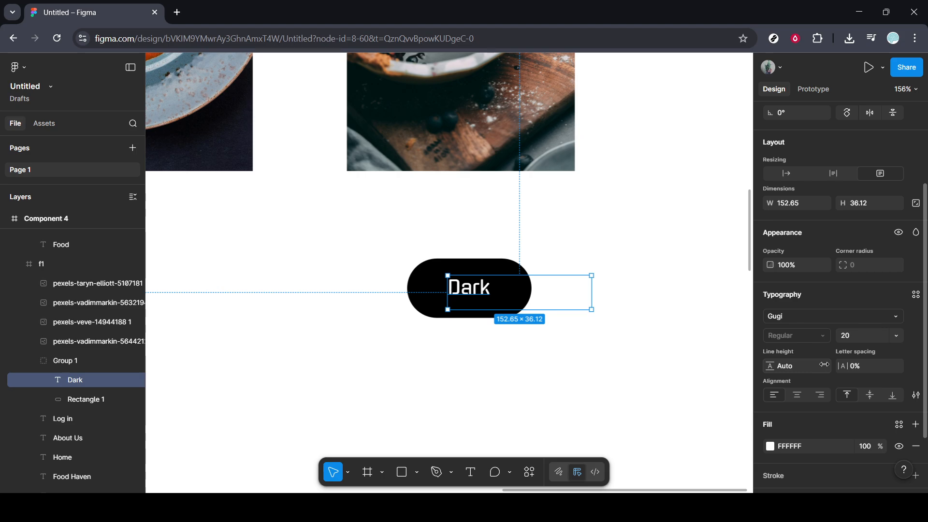
pyautogui.scroll(-2, 824, 365)
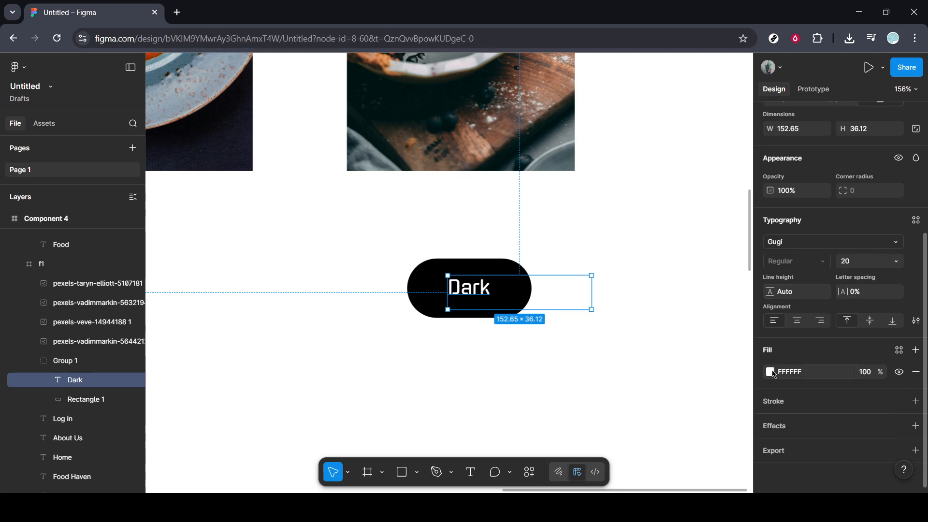
pyautogui.click(771, 371)
pyautogui.moveTo(660, 258); pyautogui.dragTo(618, 274)
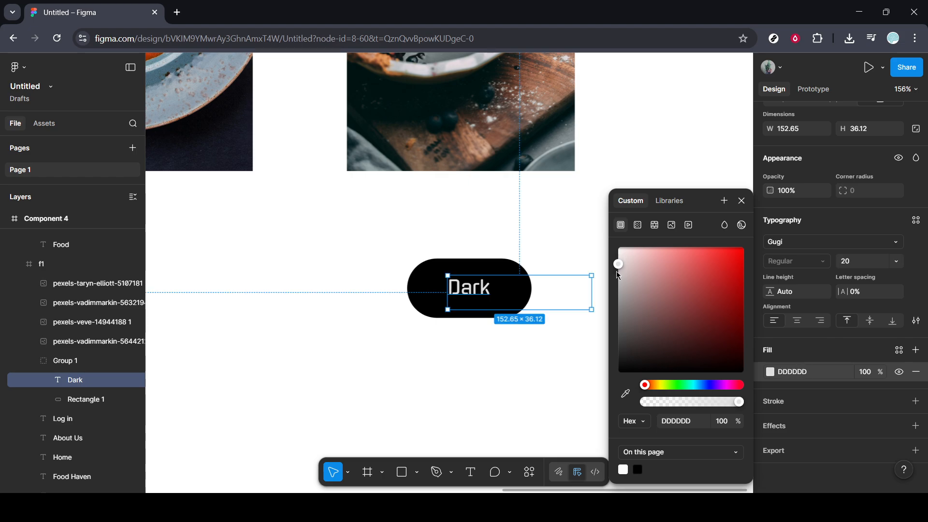
pyautogui.click(742, 201)
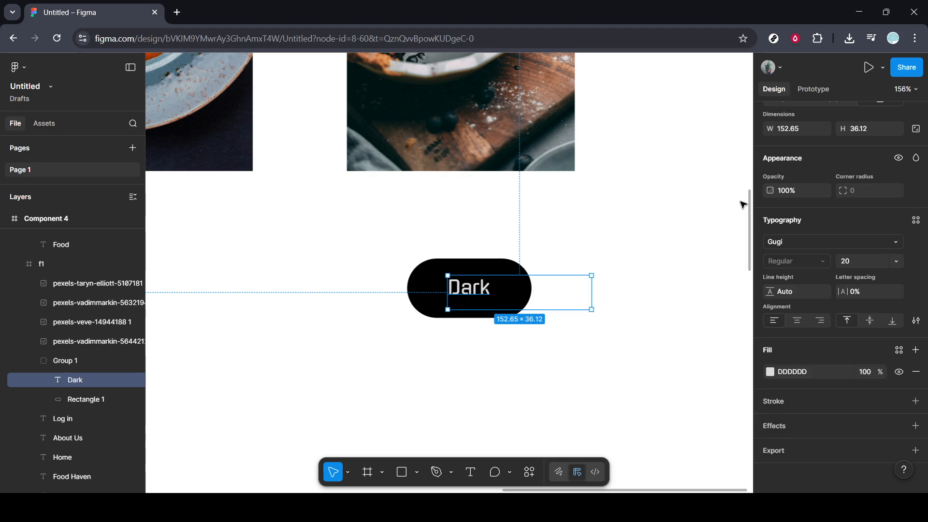
pyautogui.click(711, 210)
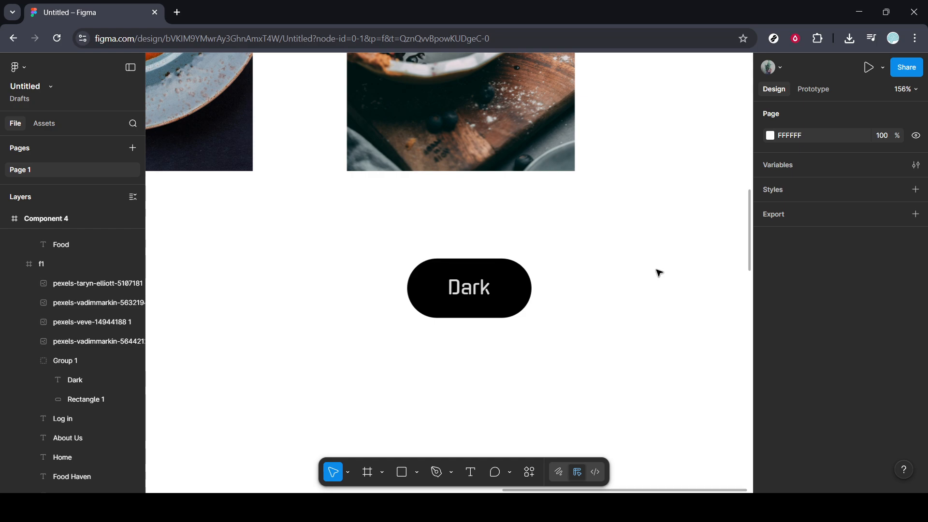
# - Set the fill of the Light button's text label in the black frame to dark brown 281A1A
pyautogui.scroll(-5, 659, 273)
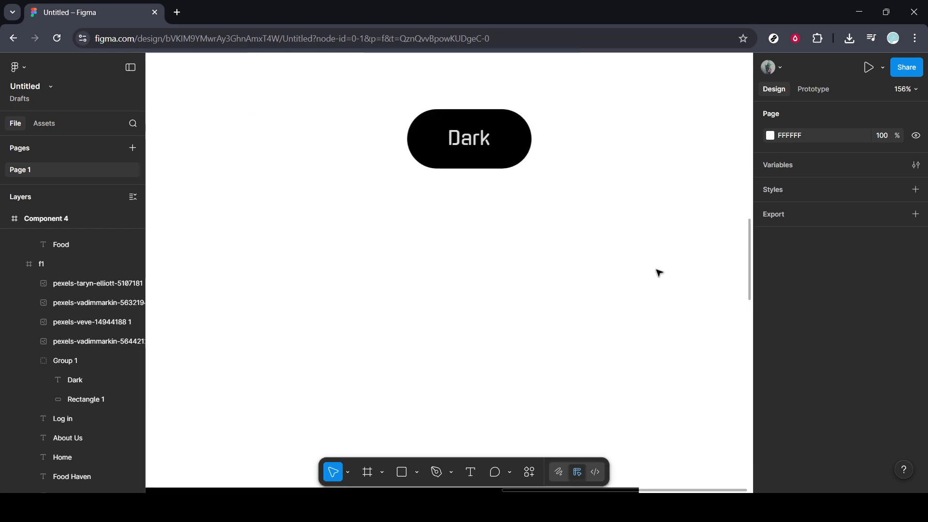
pyautogui.scroll(-10, 659, 273)
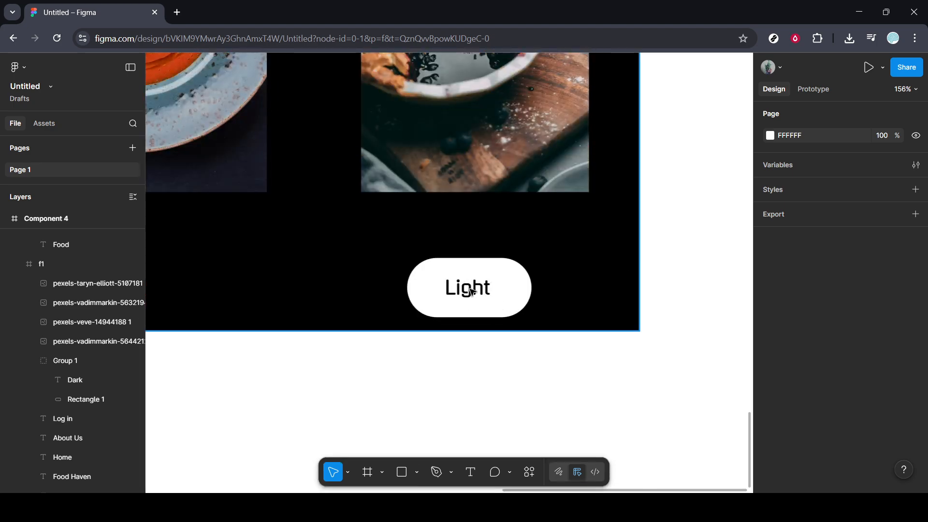
pyautogui.scroll(-5, 452, 283)
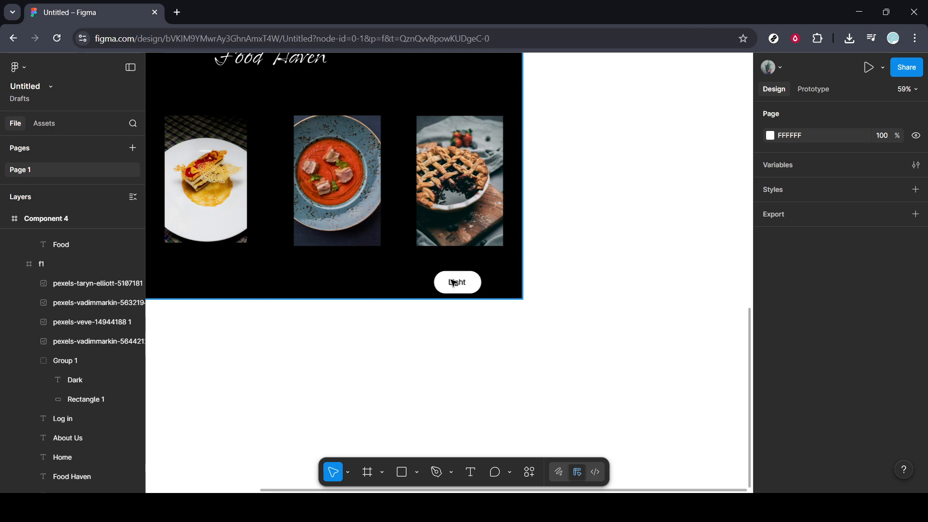
pyautogui.scroll(1, 453, 283)
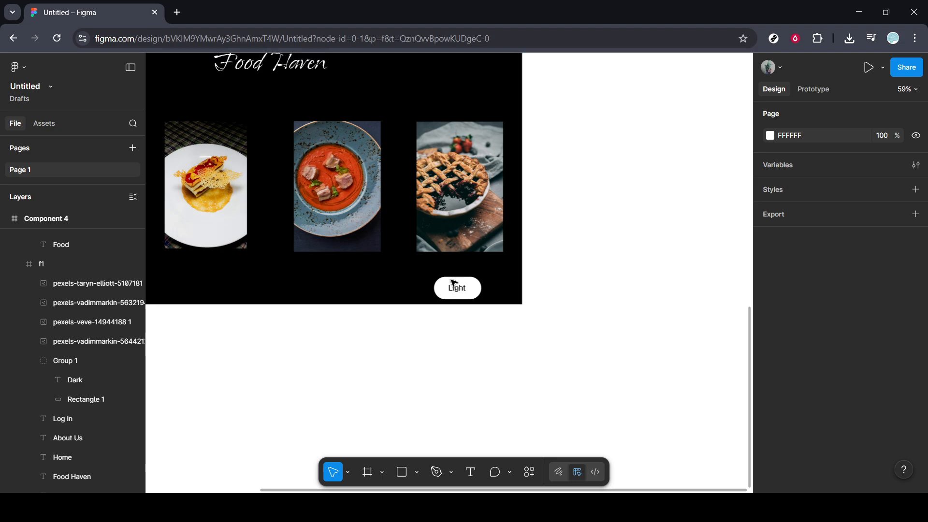
pyautogui.scroll(3, 454, 282)
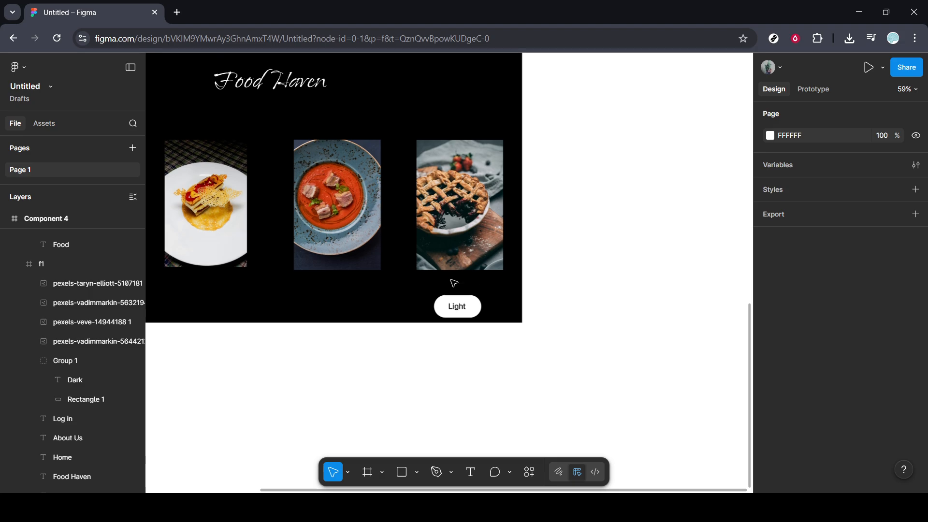
pyautogui.scroll(-4, 453, 283)
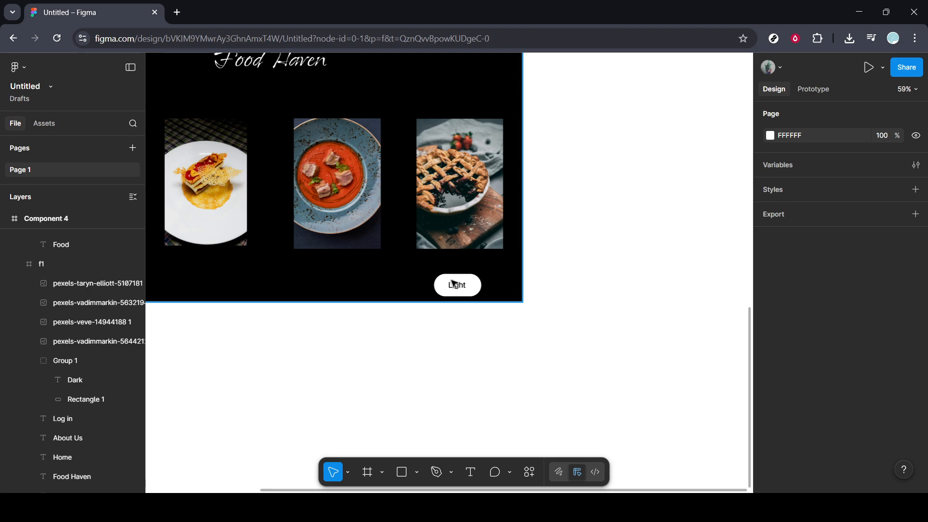
pyautogui.click(461, 288)
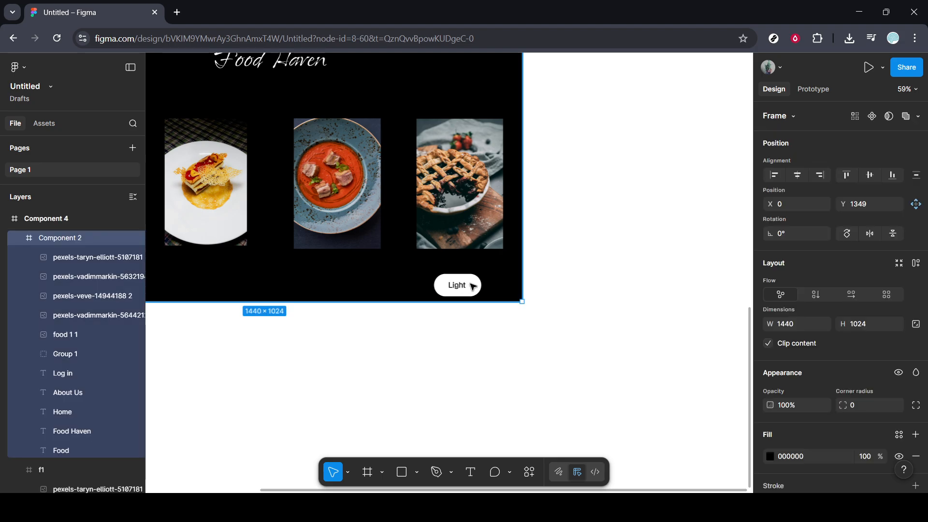
pyautogui.scroll(5, 473, 286)
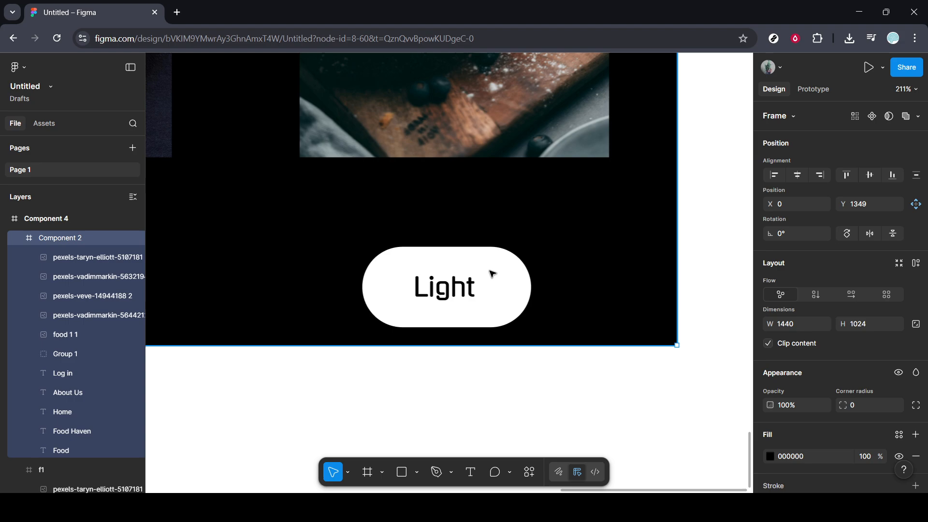
pyautogui.click(492, 274)
pyautogui.scroll(-3, 807, 408)
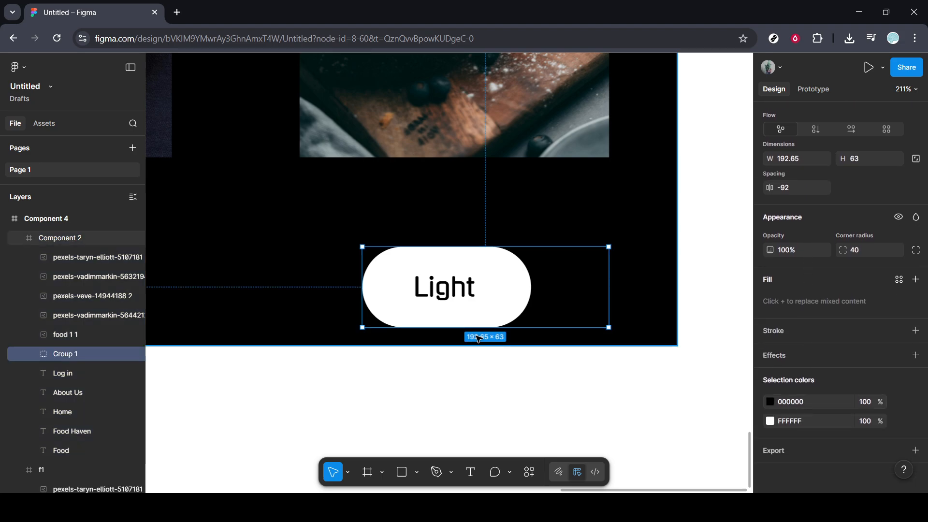
pyautogui.doubleClick(454, 297)
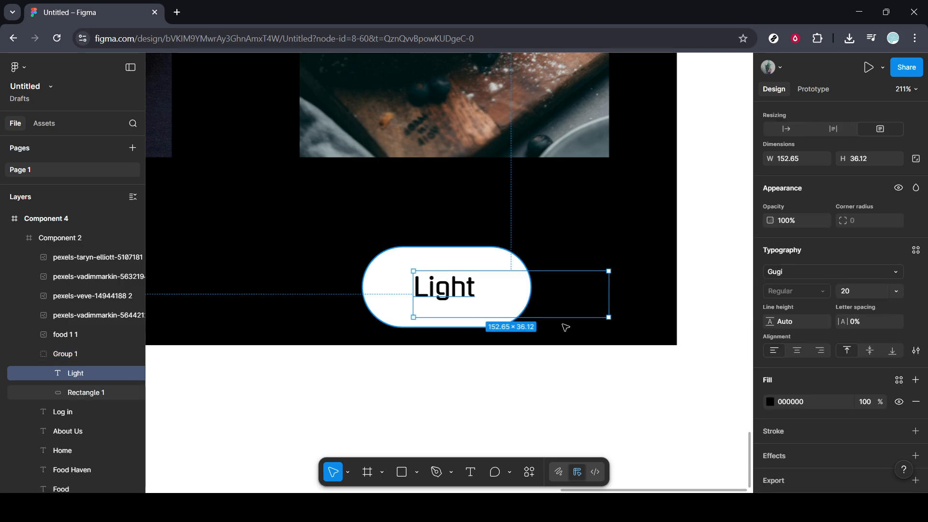
pyautogui.click(770, 401)
pyautogui.moveTo(705, 325)
pyautogui.mouseDown()
pyautogui.moveTo(688, 273)
pyautogui.moveTo(622, 273)
pyautogui.moveTo(624, 361)
pyautogui.moveTo(663, 352)
pyautogui.mouseUp()
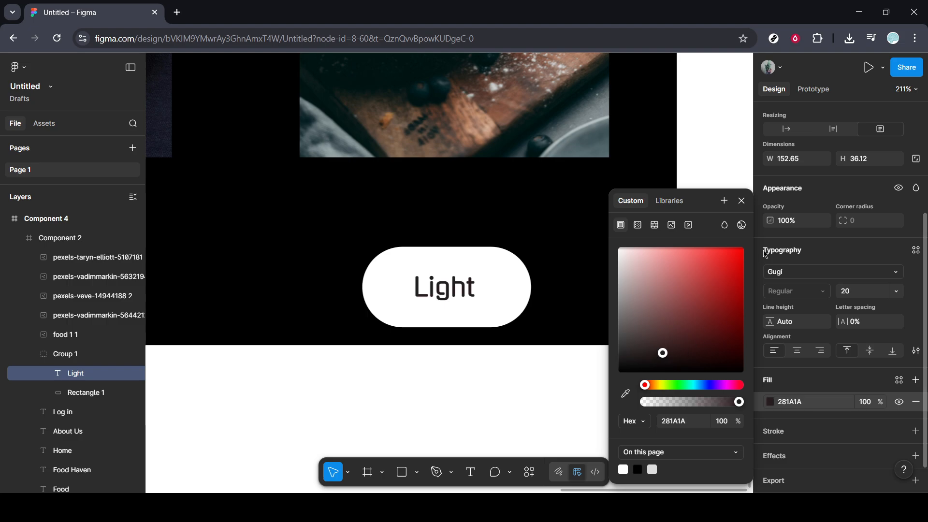
pyautogui.click(742, 201)
pyautogui.click(737, 255)
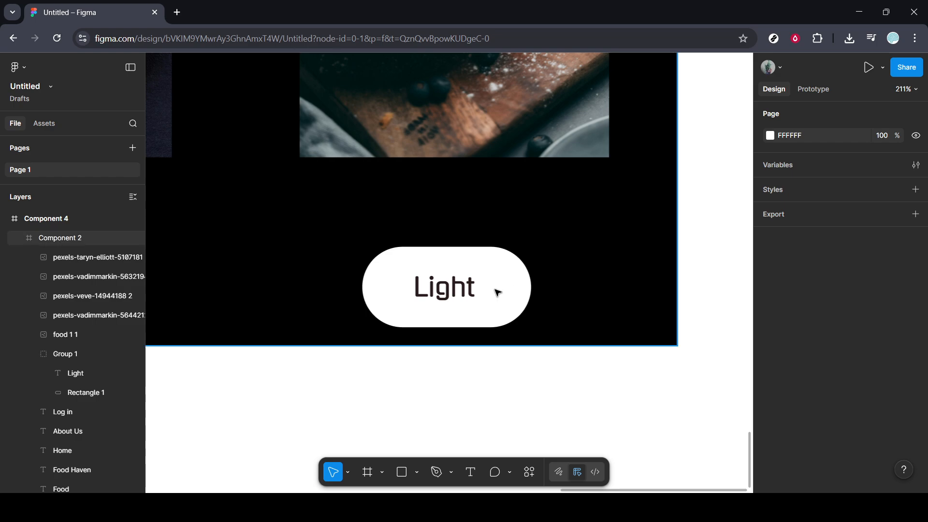
# - Show the prototype connections and examine how the Dark and Light buttons link the two Food Haven frames
pyautogui.scroll(-5, 332, 306)
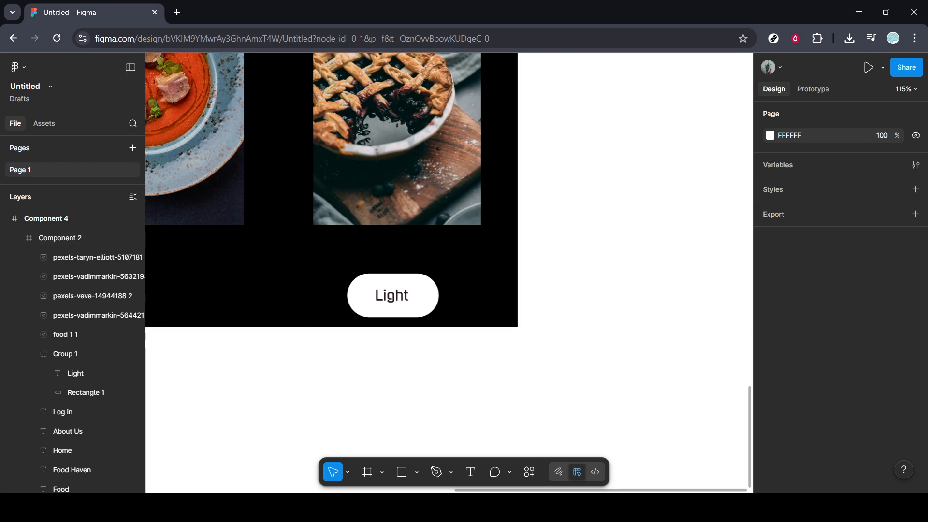
pyautogui.moveTo(458, 491); pyautogui.dragTo(367, 491)
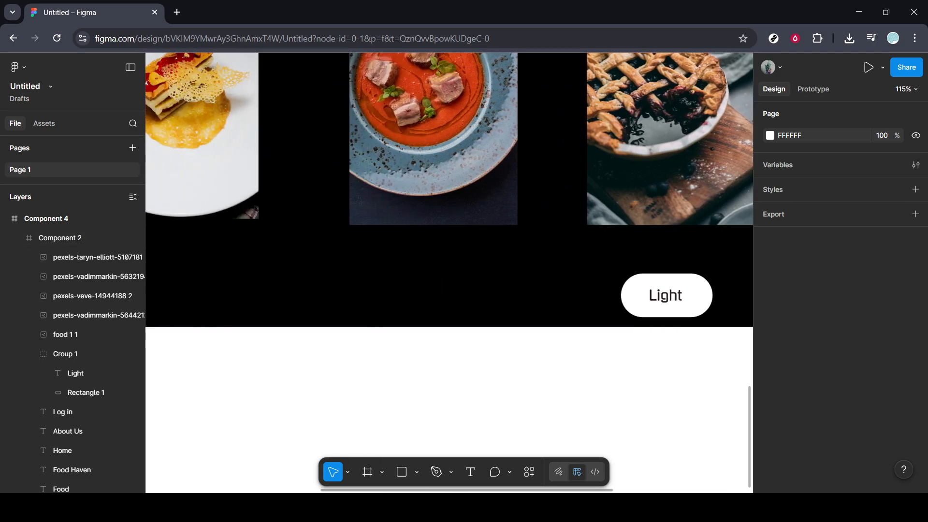
pyautogui.scroll(-6, 357, 346)
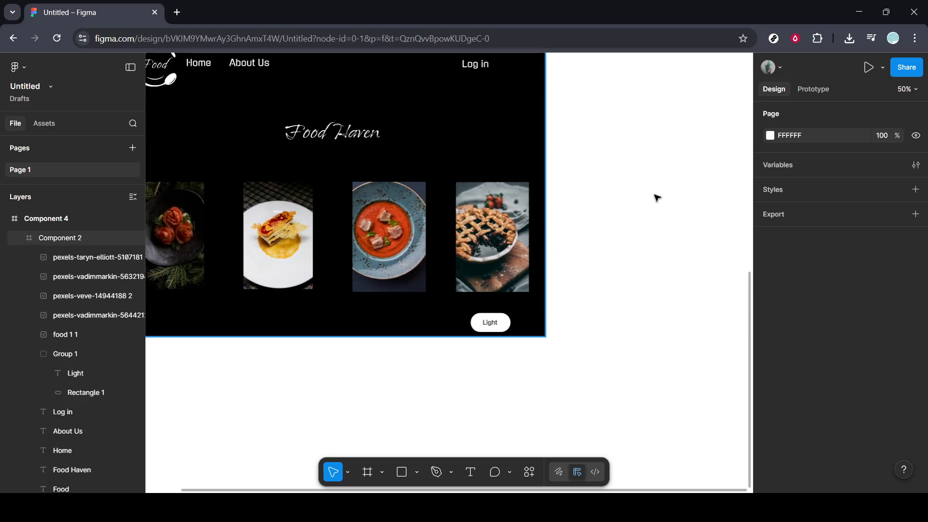
pyautogui.click(806, 98)
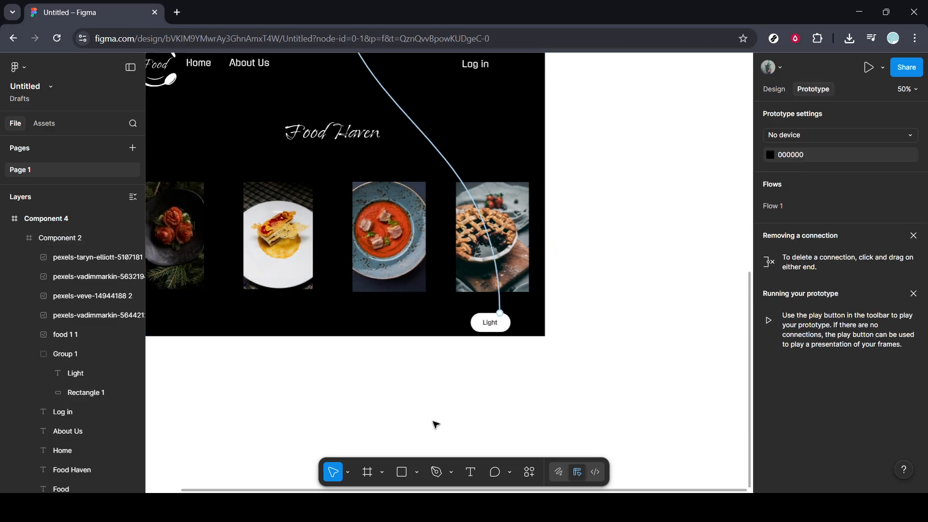
pyautogui.scroll(-1, 426, 427)
pyautogui.scroll(-2, 425, 428)
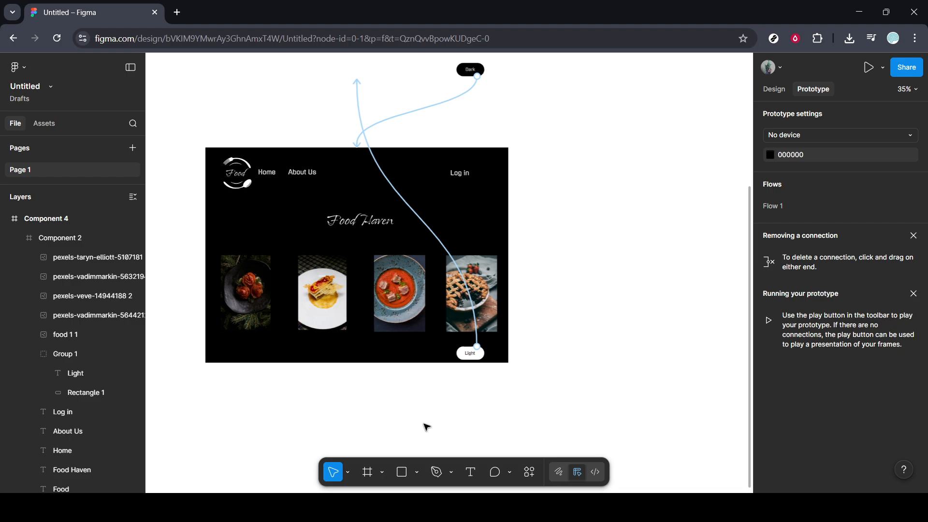
pyautogui.scroll(1, 426, 427)
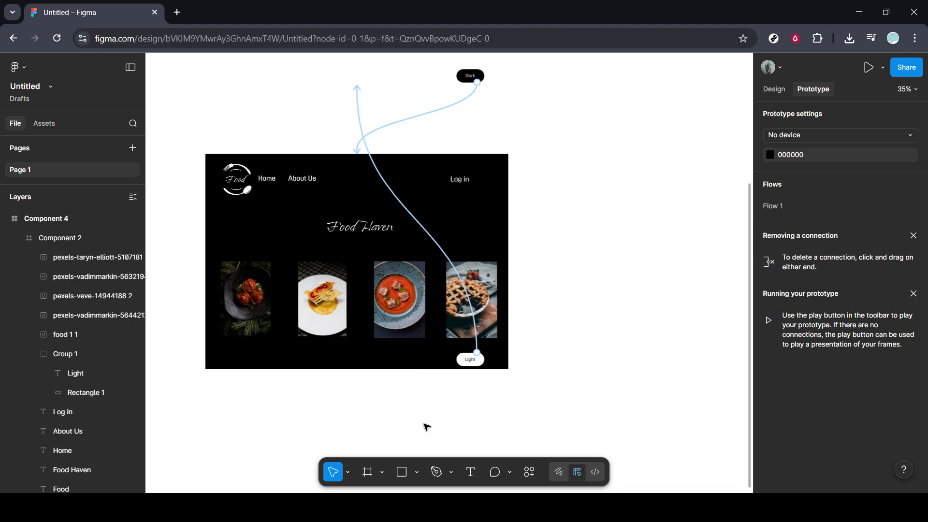
pyautogui.scroll(2, 425, 427)
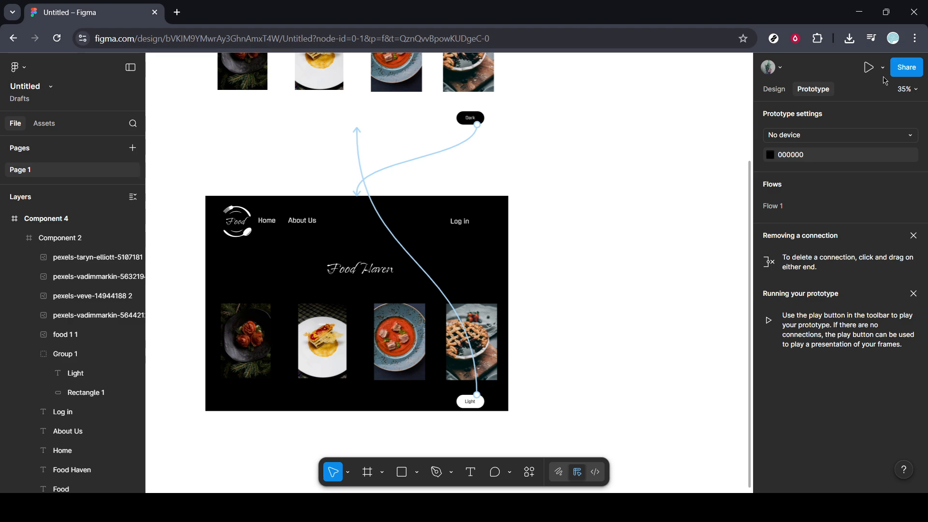
pyautogui.scroll(2, 406, 165)
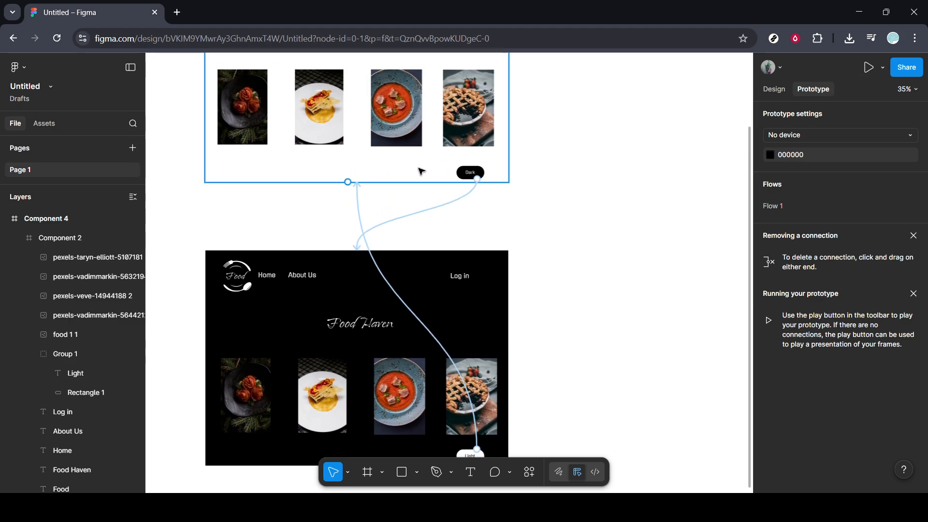
# - Run the prototype preview and view the light Food Haven page down to its Dark button
pyautogui.click(869, 67)
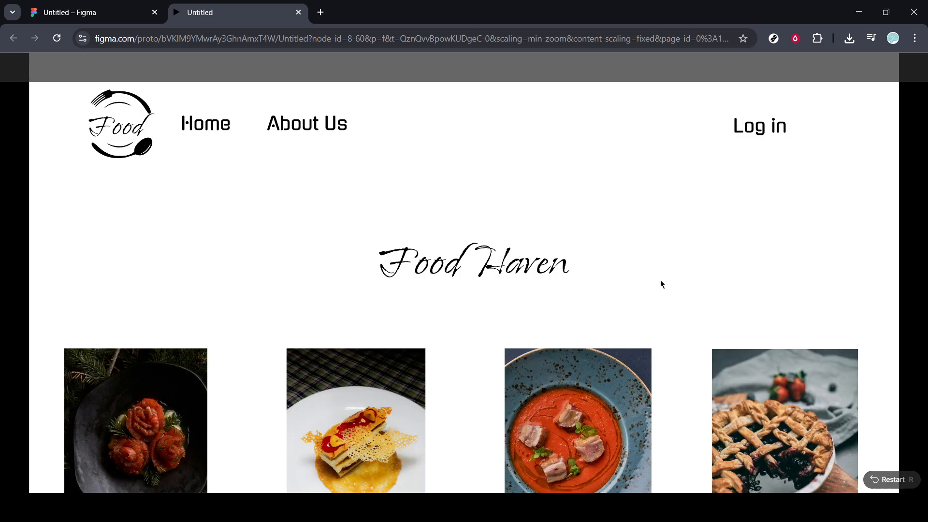
pyautogui.scroll(-5, 661, 280)
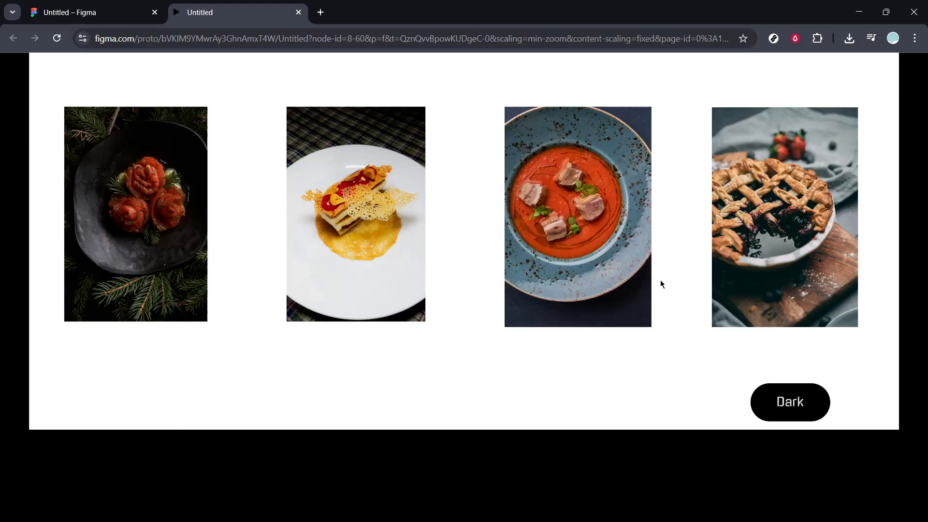
# - Return to the design file and examine the prototype connections between the light and dark Food Haven frames
pyautogui.click(68, 4)
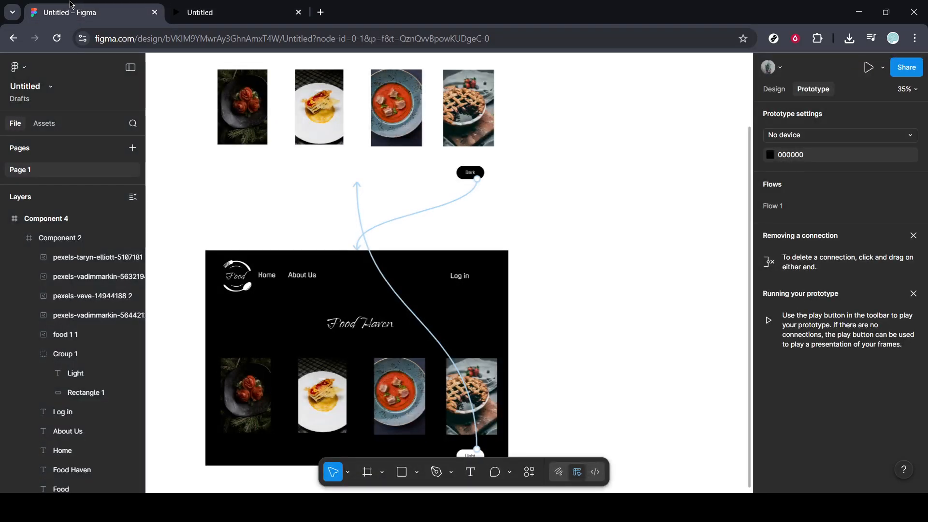
pyautogui.scroll(1, 161, 197)
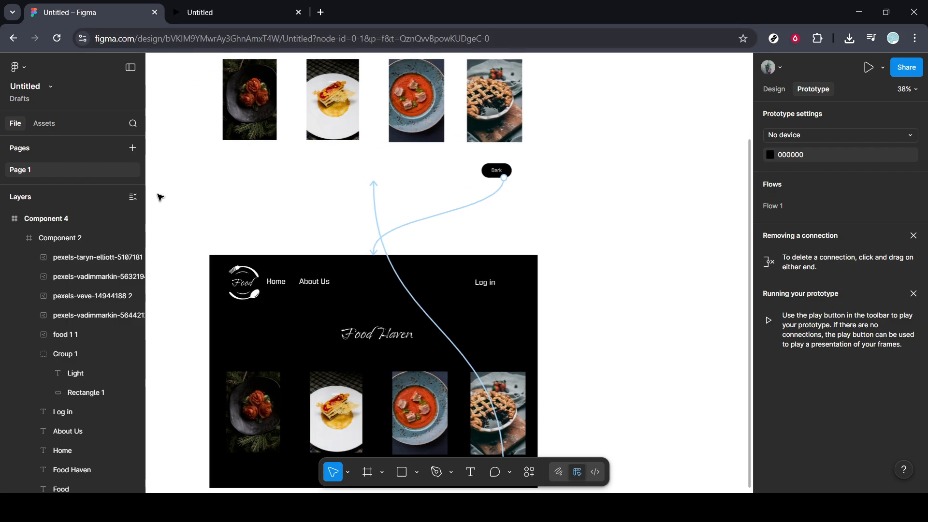
pyautogui.scroll(1, 161, 198)
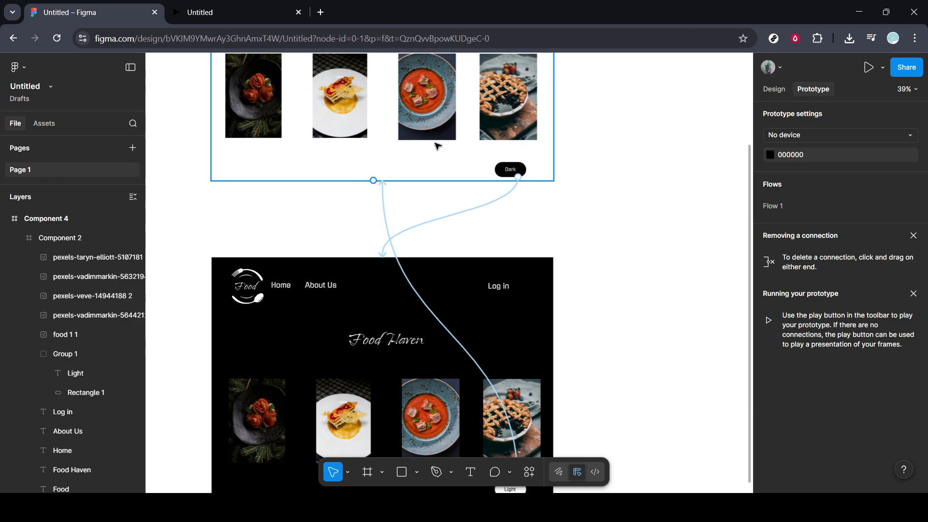
pyautogui.scroll(-1, 437, 146)
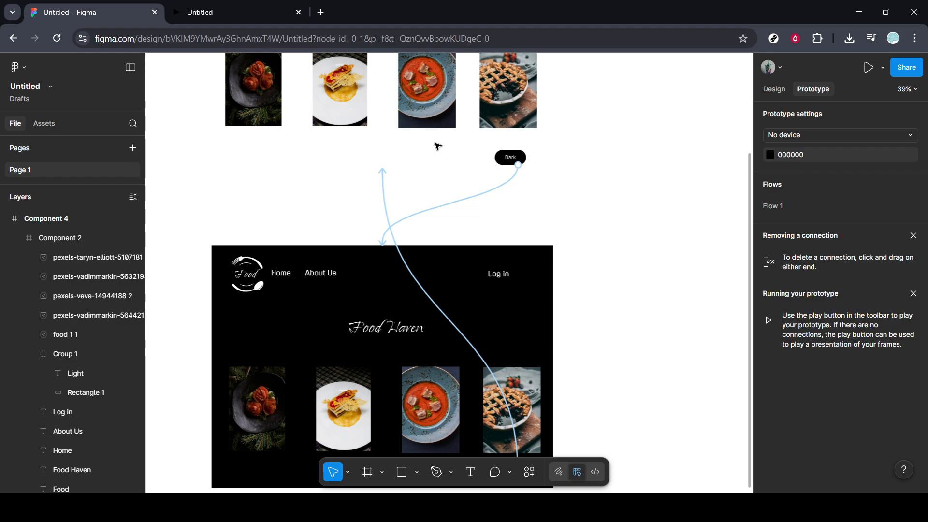
pyautogui.scroll(-3, 503, 382)
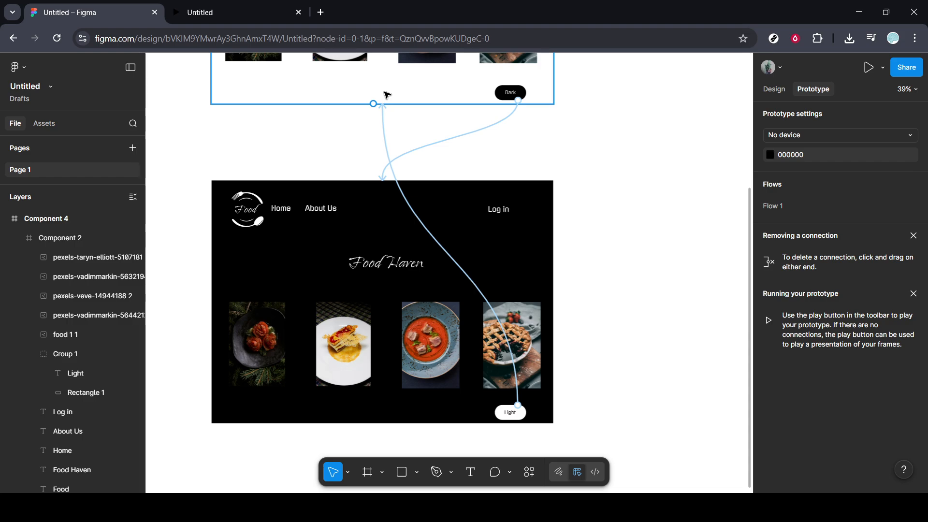
pyautogui.scroll(3, 186, 120)
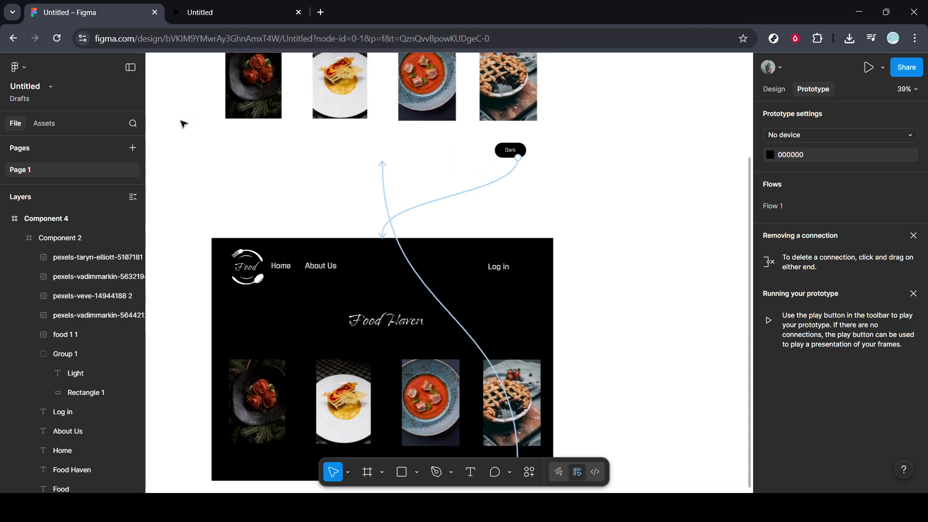
pyautogui.scroll(-1, 183, 124)
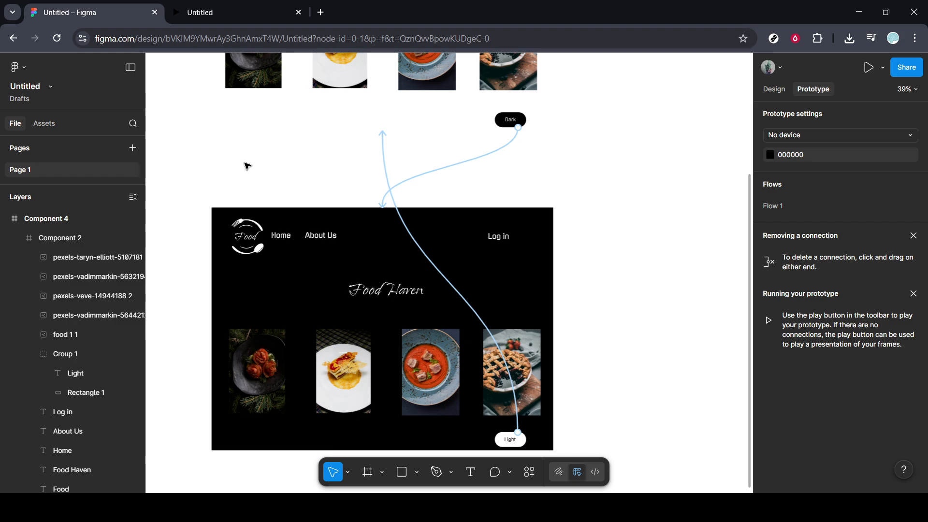
# - In the prototype preview, test the theme toggle by switching the Food Haven page to dark and back to light
pyautogui.click(279, 14)
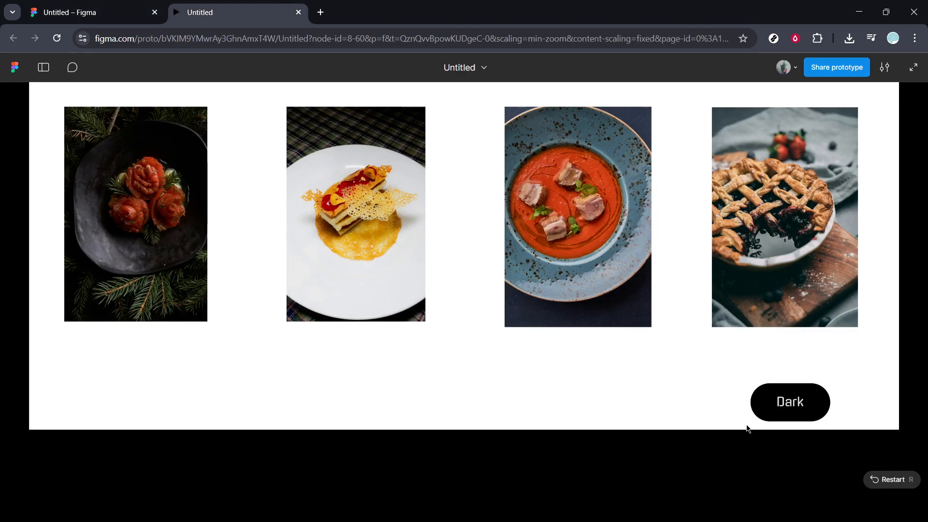
pyautogui.click(786, 401)
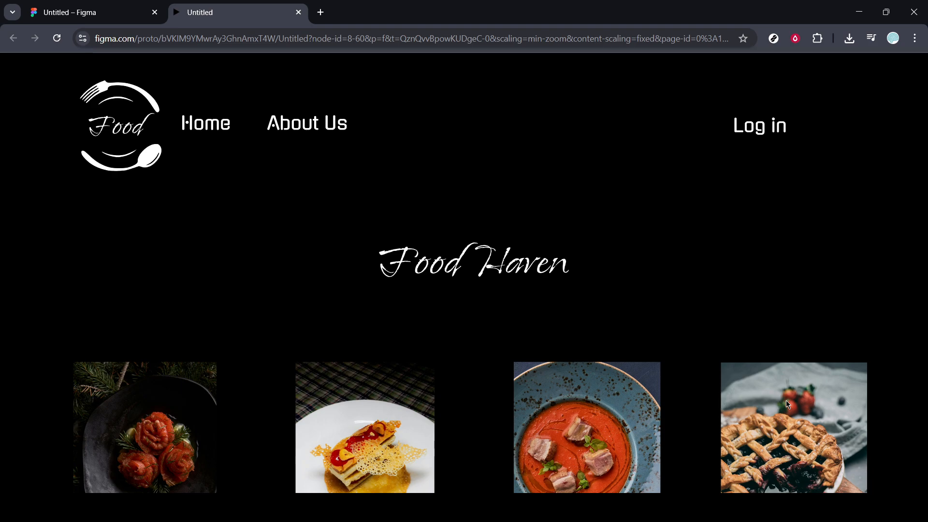
pyautogui.scroll(-4, 786, 400)
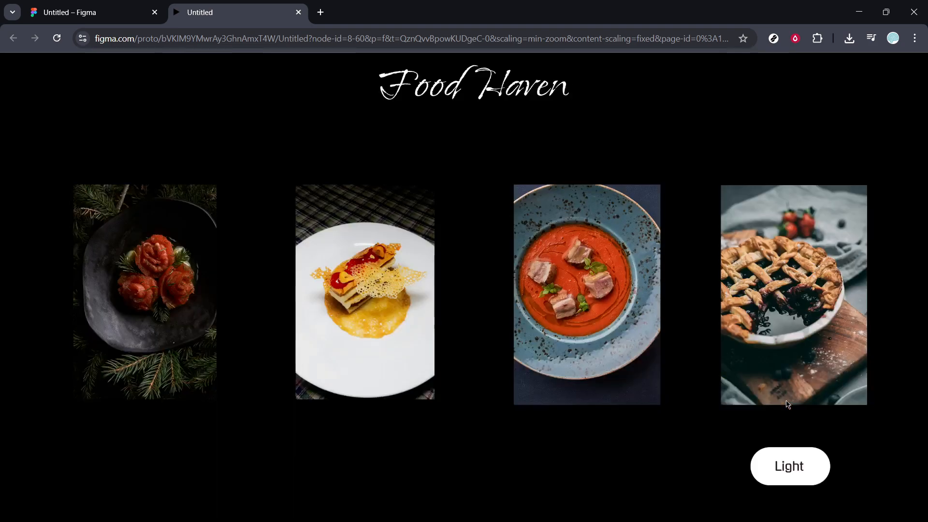
pyautogui.click(790, 464)
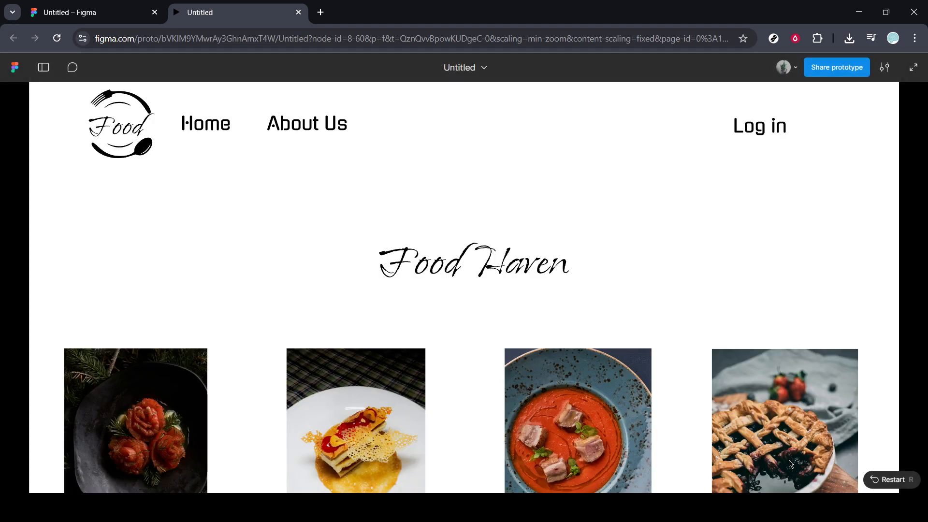